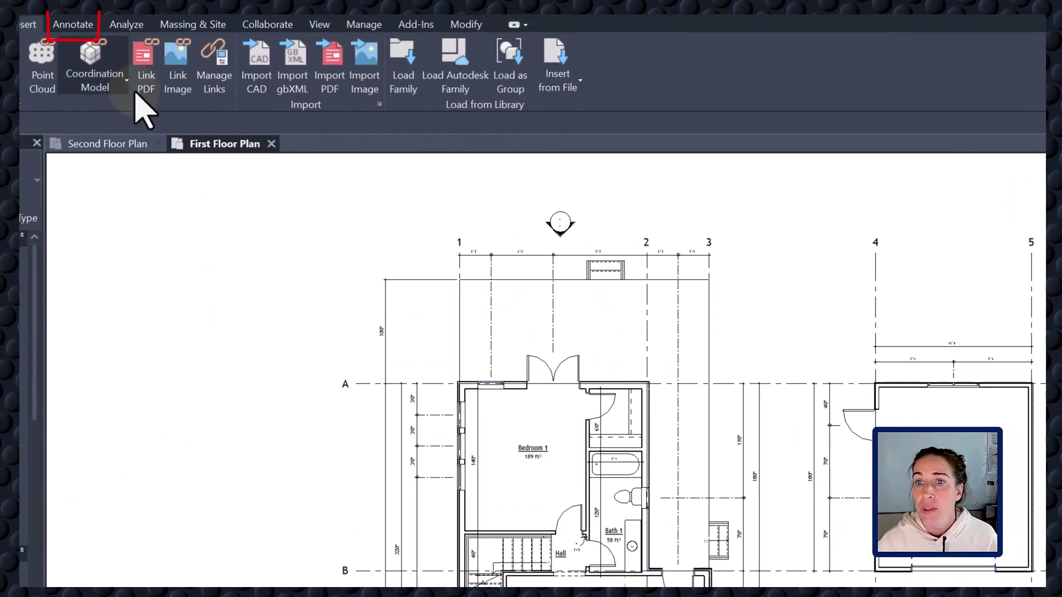
# Place a multi-category tag with its leader line turned off on the closet door beside Bedroom 1.
pyautogui.click(73, 25)
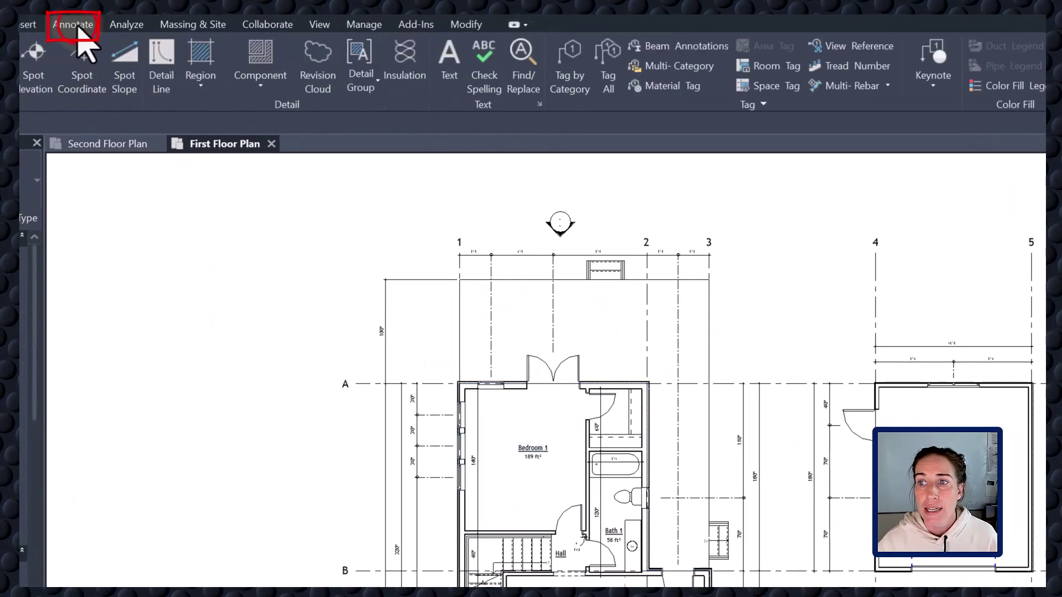
pyautogui.click(661, 66)
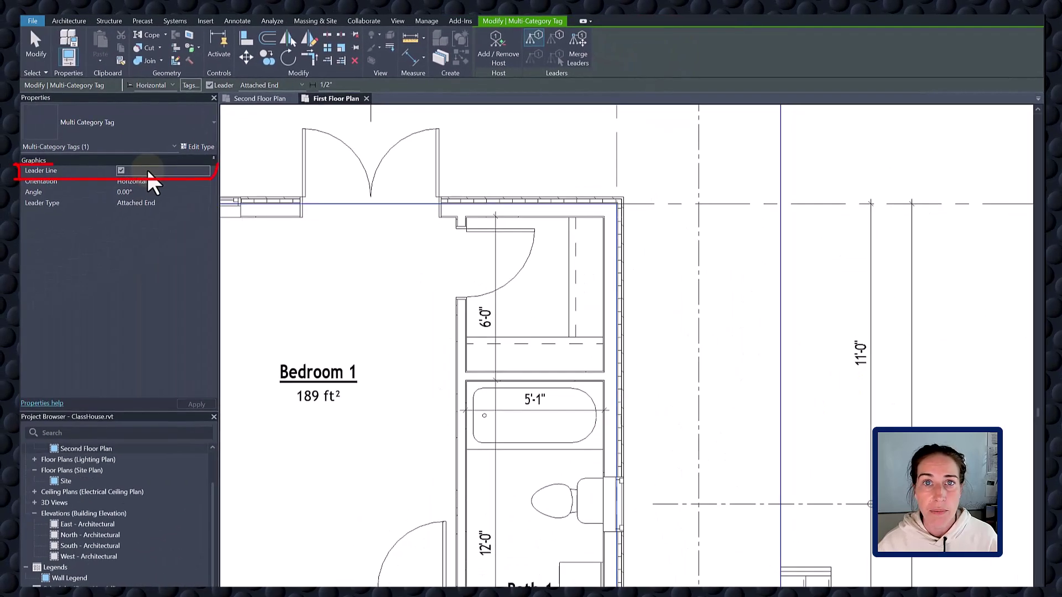
pyautogui.click(120, 170)
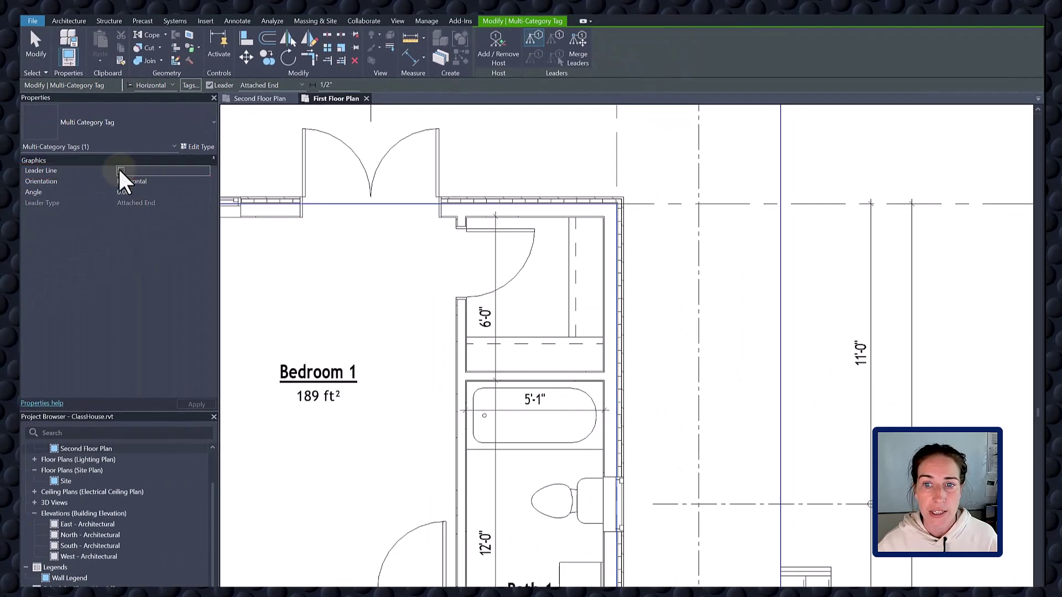
pyautogui.click(511, 260)
pyautogui.click(520, 266)
pyautogui.press('Escape')
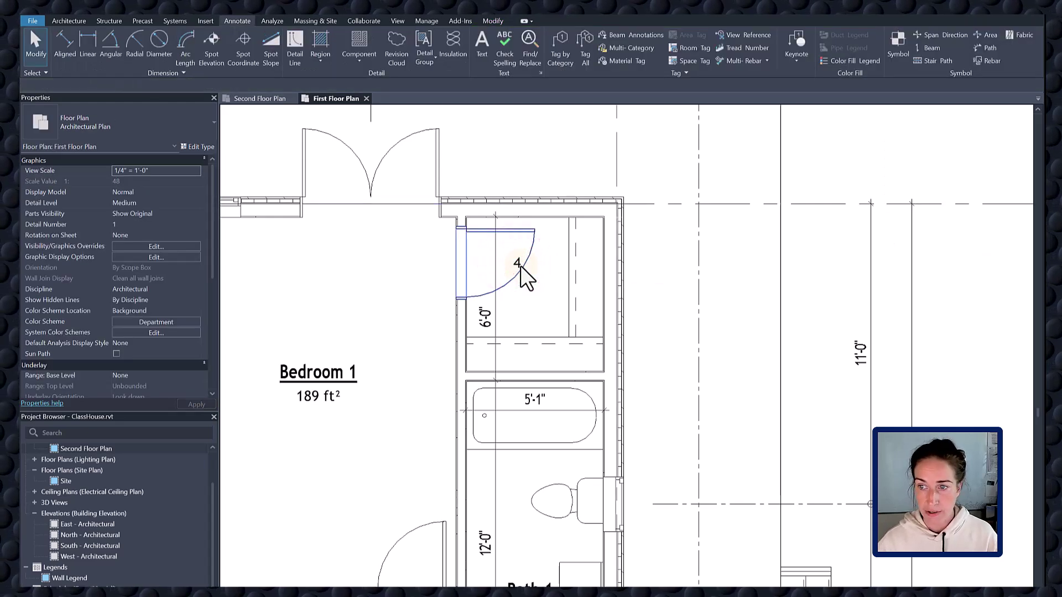
# Open the closet door tag's family for editing and replace the label's Mark parameter with Comments.
pyautogui.click(522, 264)
pyautogui.press('Tab')
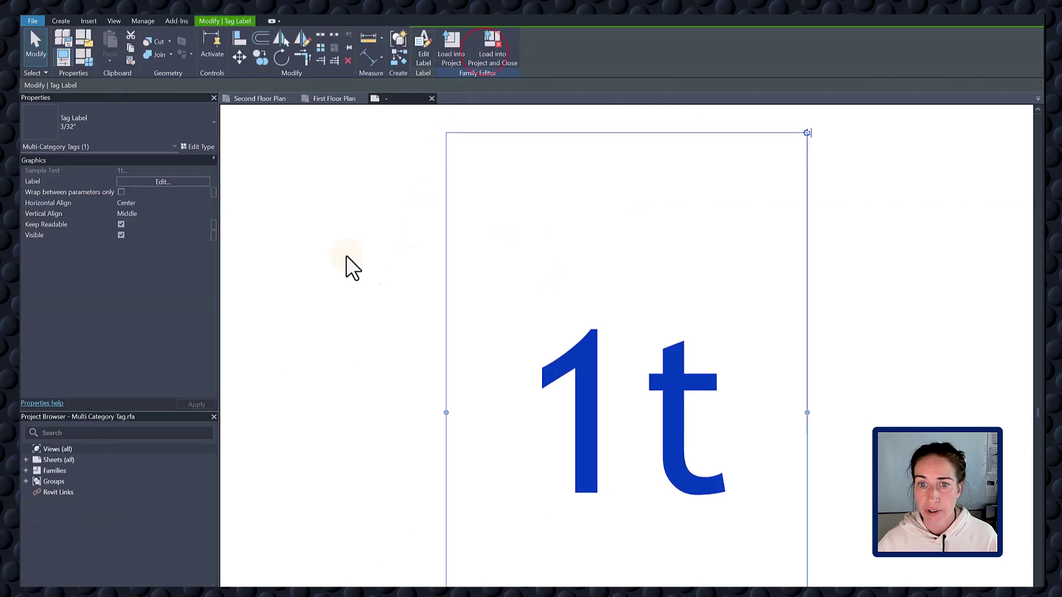
pyautogui.click(185, 183)
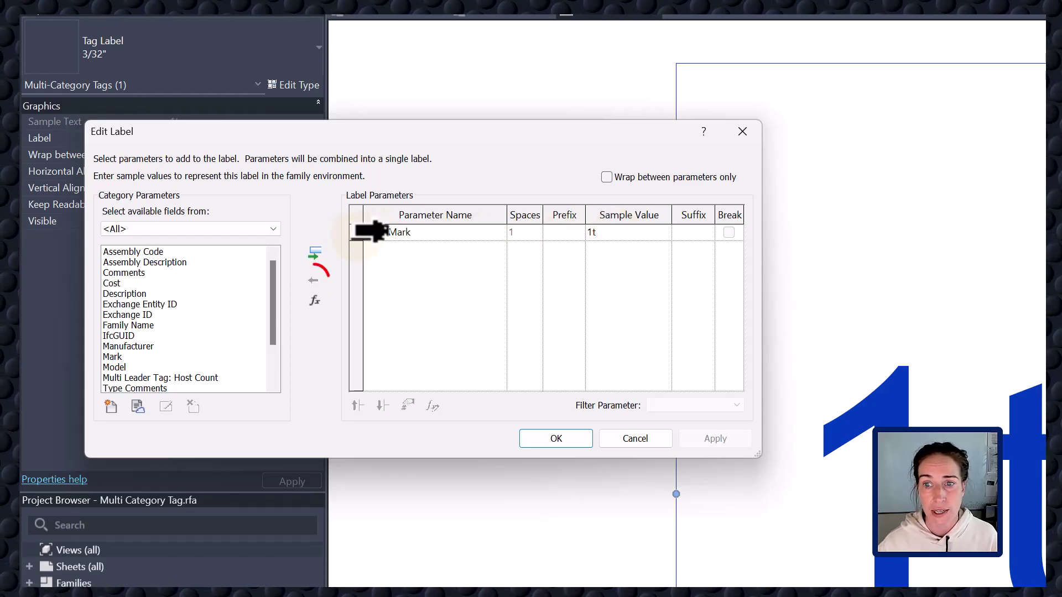
pyautogui.click(369, 232)
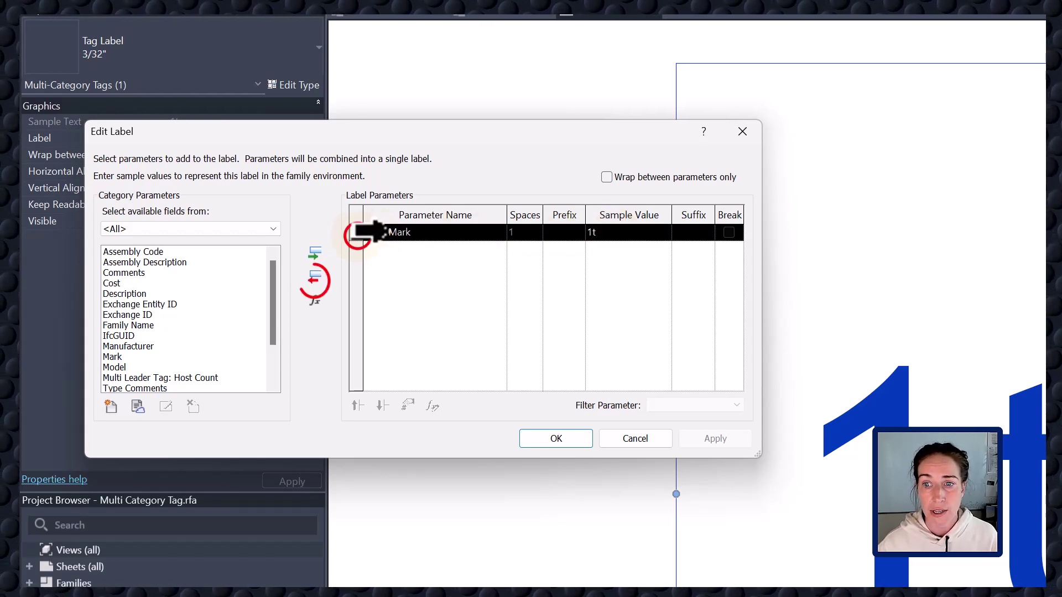
pyautogui.click(313, 278)
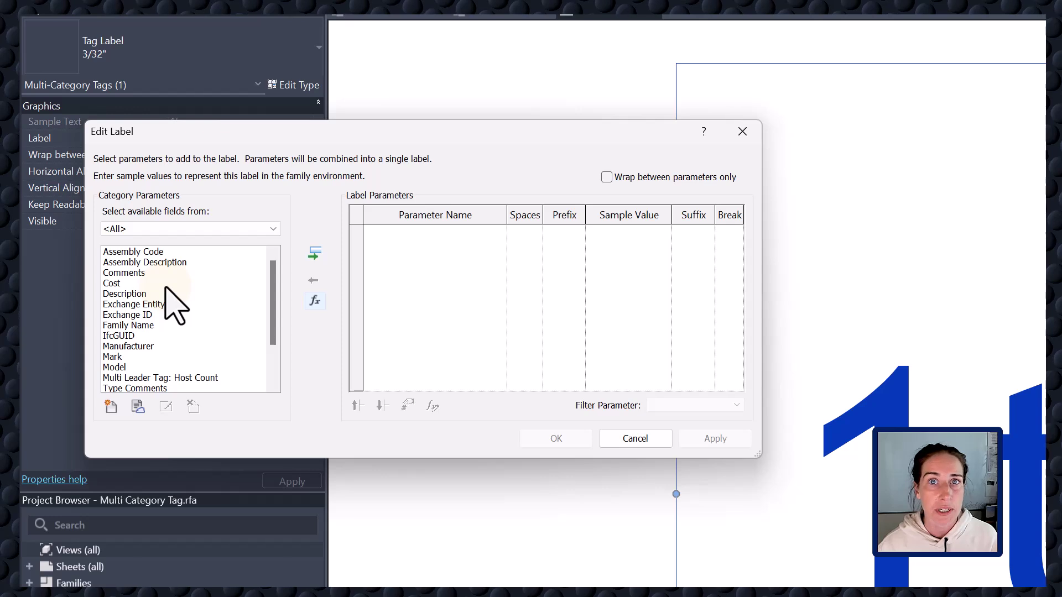
pyautogui.click(182, 273)
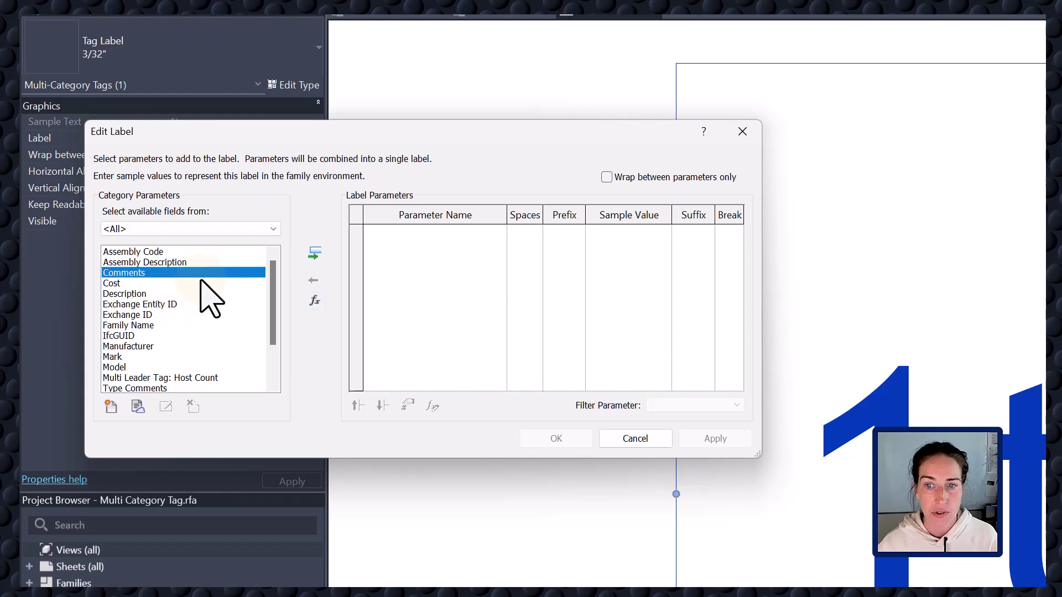
pyautogui.click(315, 253)
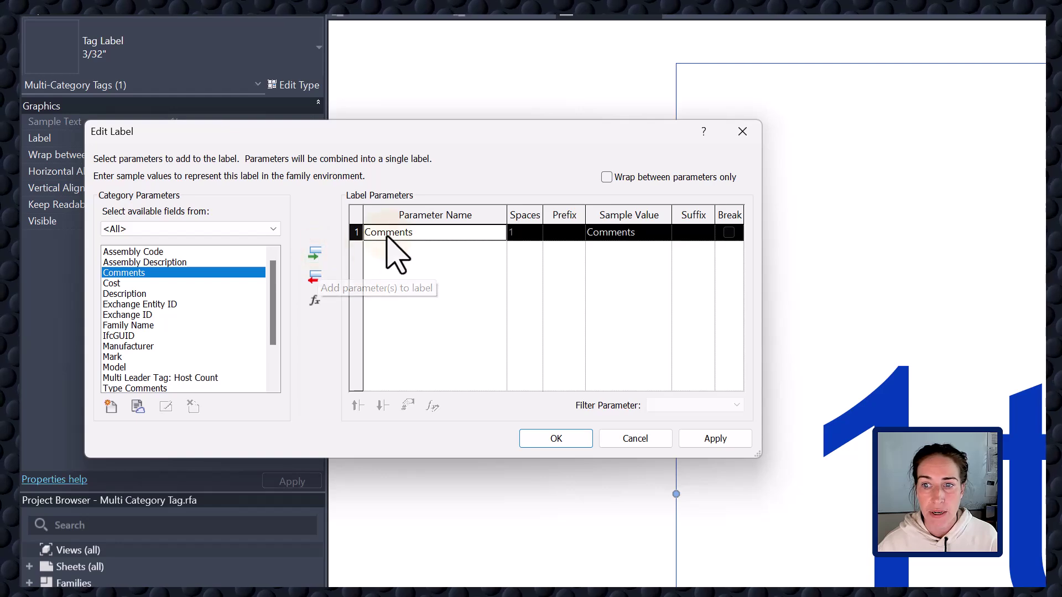
pyautogui.click(556, 438)
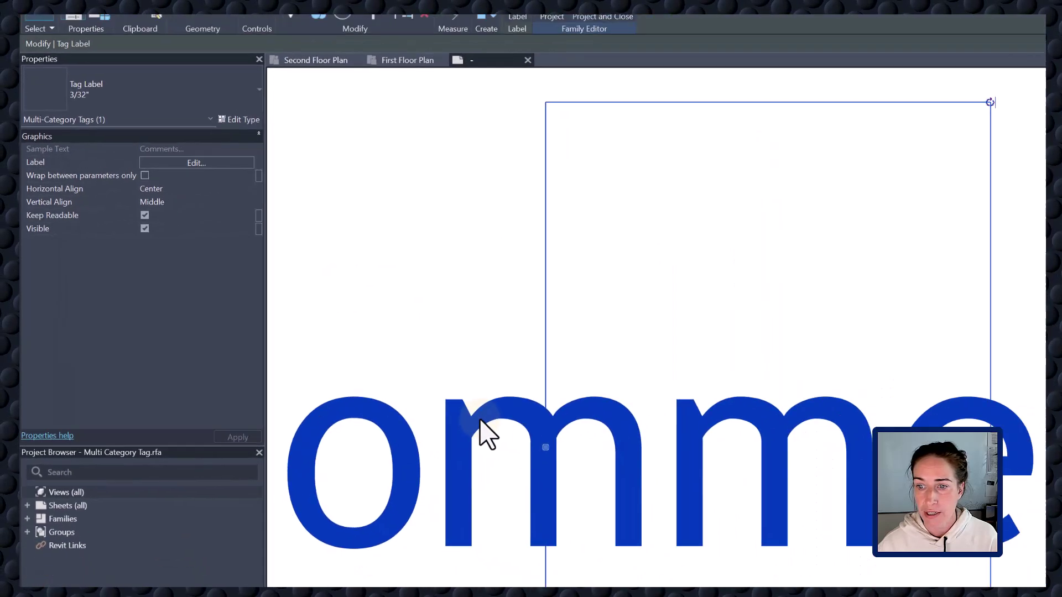
# Widen and reposition the tag label's text box so that Comments fits on one line inside it.
pyautogui.scroll(-3, 480, 421)
pyautogui.moveTo(399, 389); pyautogui.dragTo(227, 395)
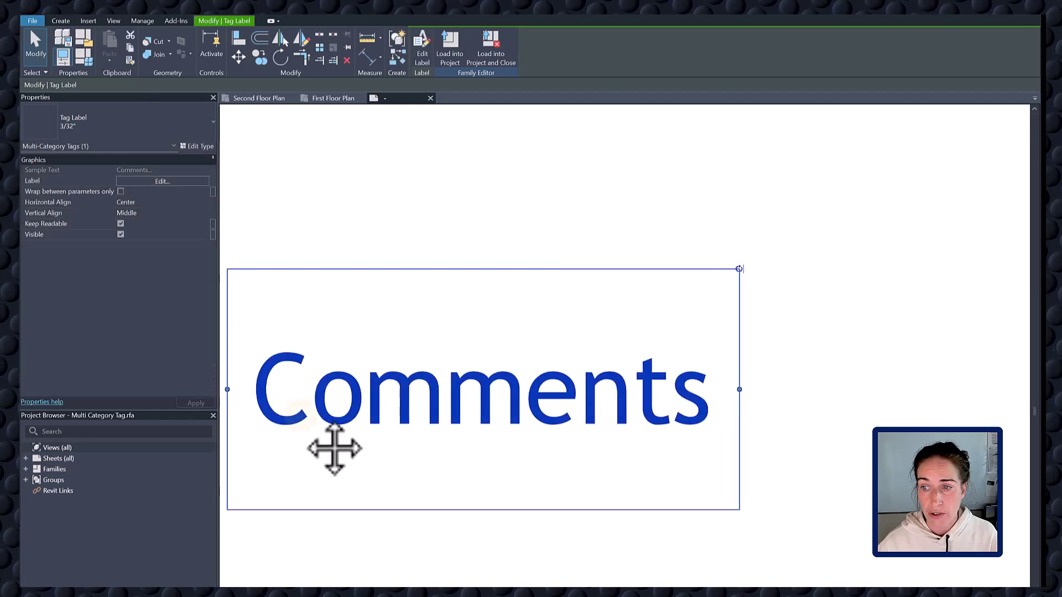
pyautogui.moveTo(324, 450); pyautogui.dragTo(372, 423)
pyautogui.moveTo(330, 370); pyautogui.dragTo(287, 372)
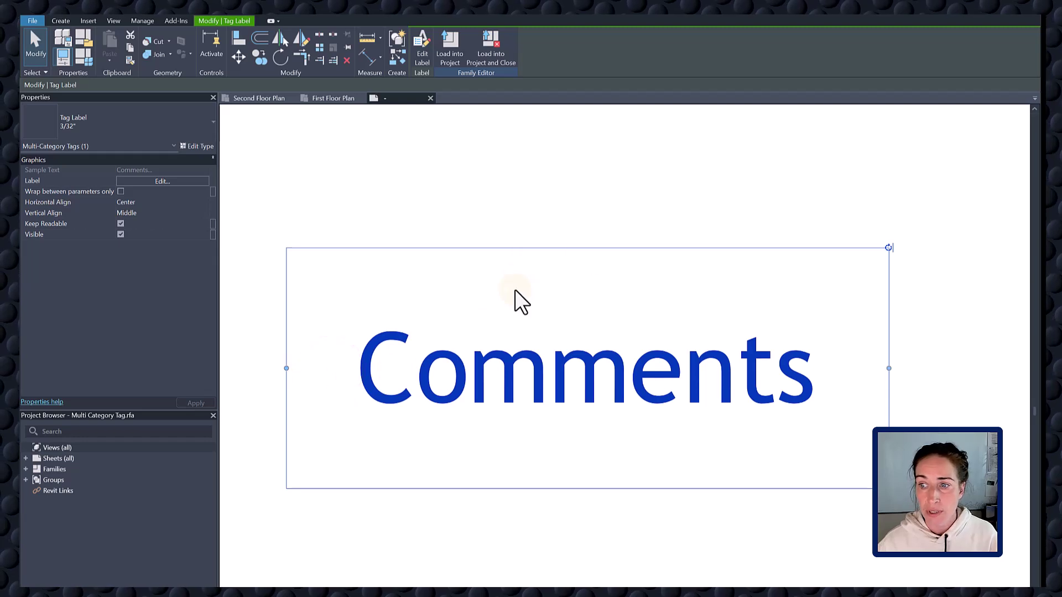
# Load the tag family into the project and close it without saving, overwriting the existing version and its parameter values.
pyautogui.click(488, 55)
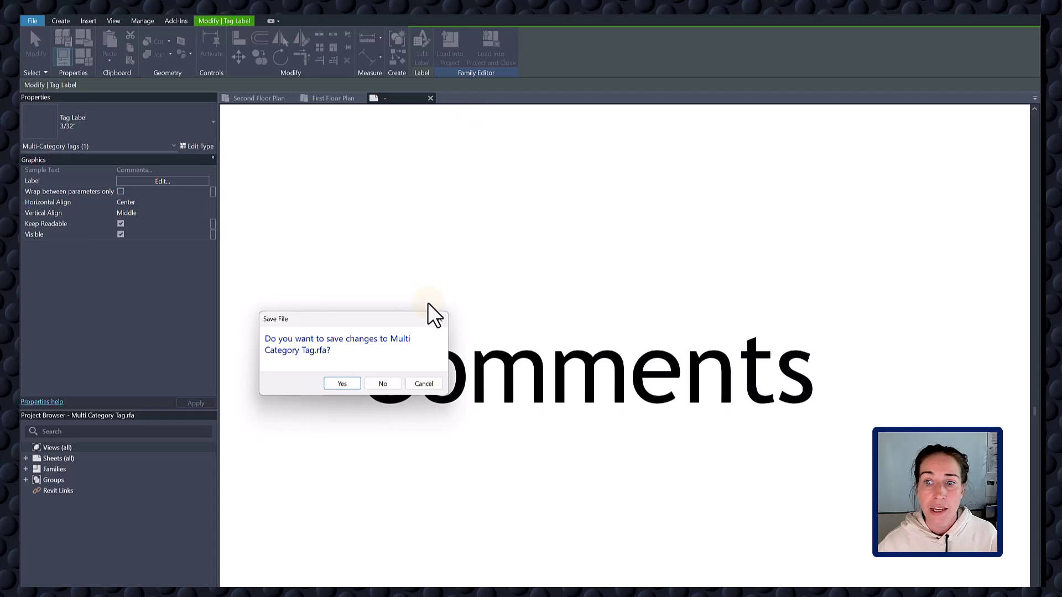
pyautogui.click(388, 381)
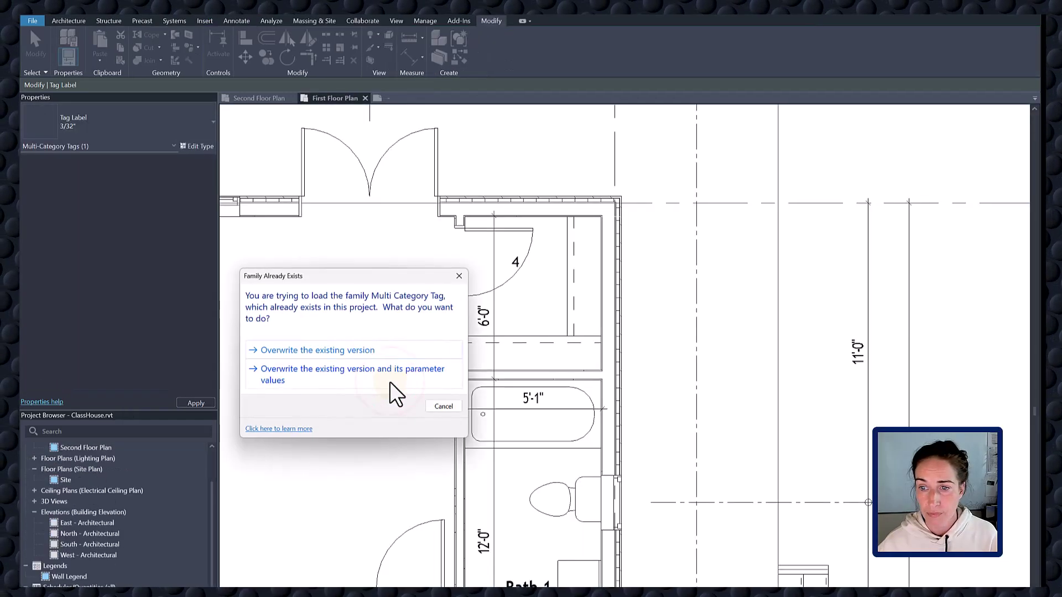
pyautogui.click(353, 373)
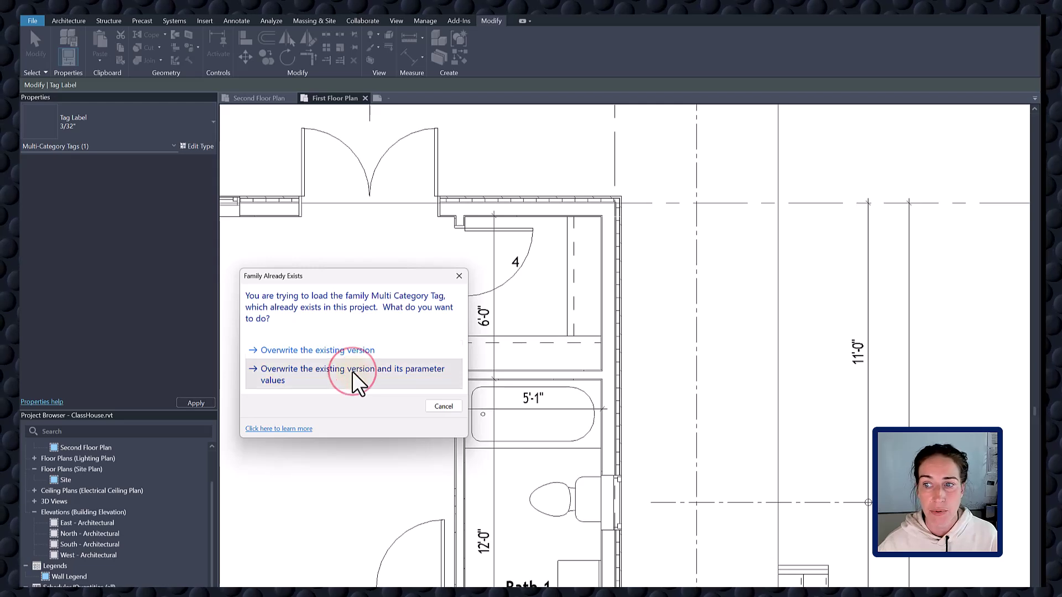
# Set the text of the closet door's tag to Closet.
pyautogui.click(496, 296)
pyautogui.click(499, 294)
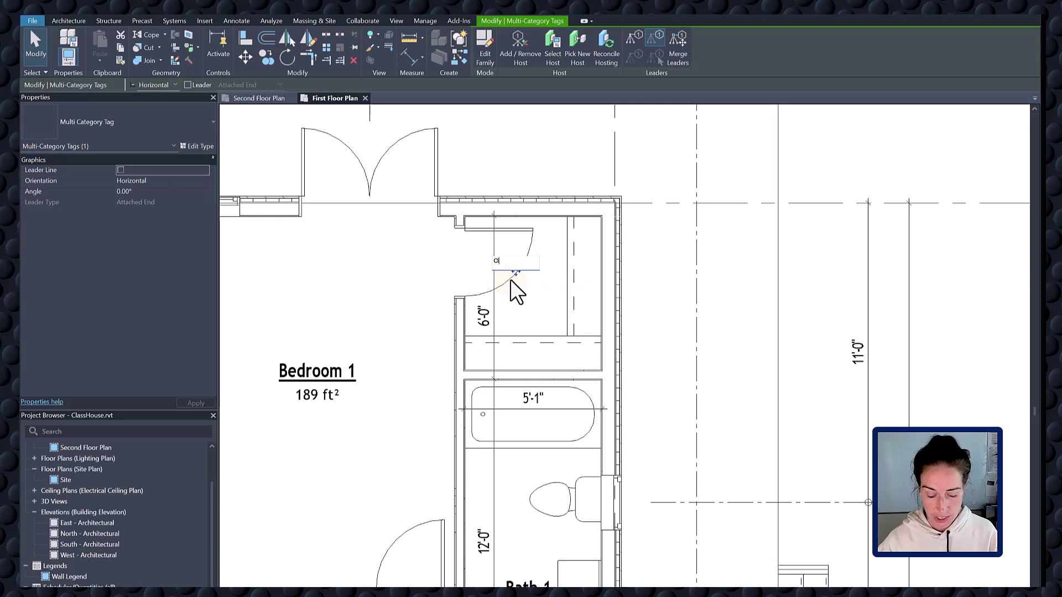
pyautogui.write('Closet')
pyautogui.press('Return')
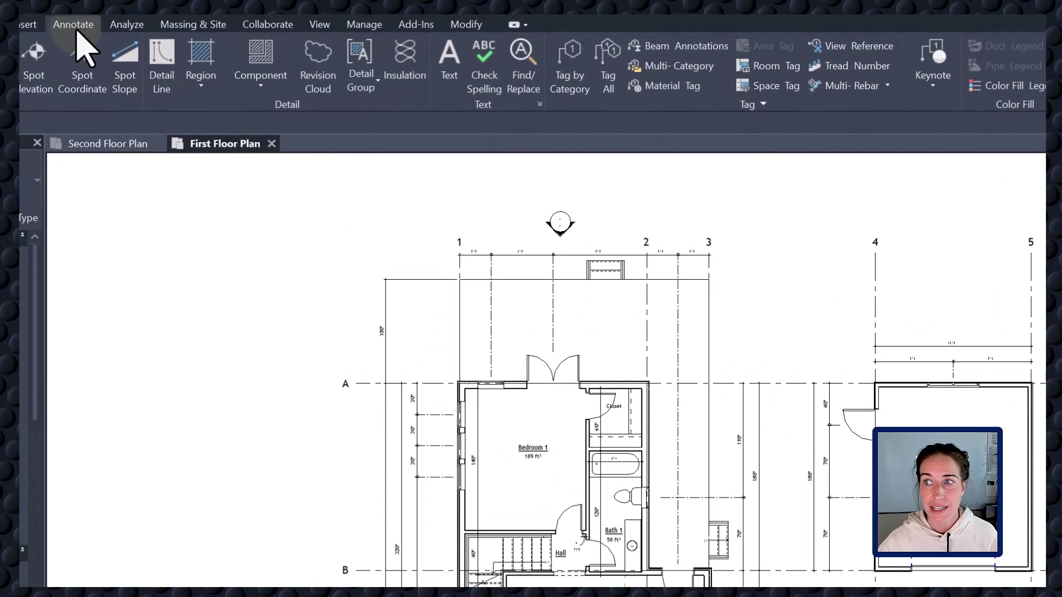
# Place a multi-category tag on the porch floor below the Living room and set its text to Front Porch.
pyautogui.click(74, 26)
pyautogui.click(679, 65)
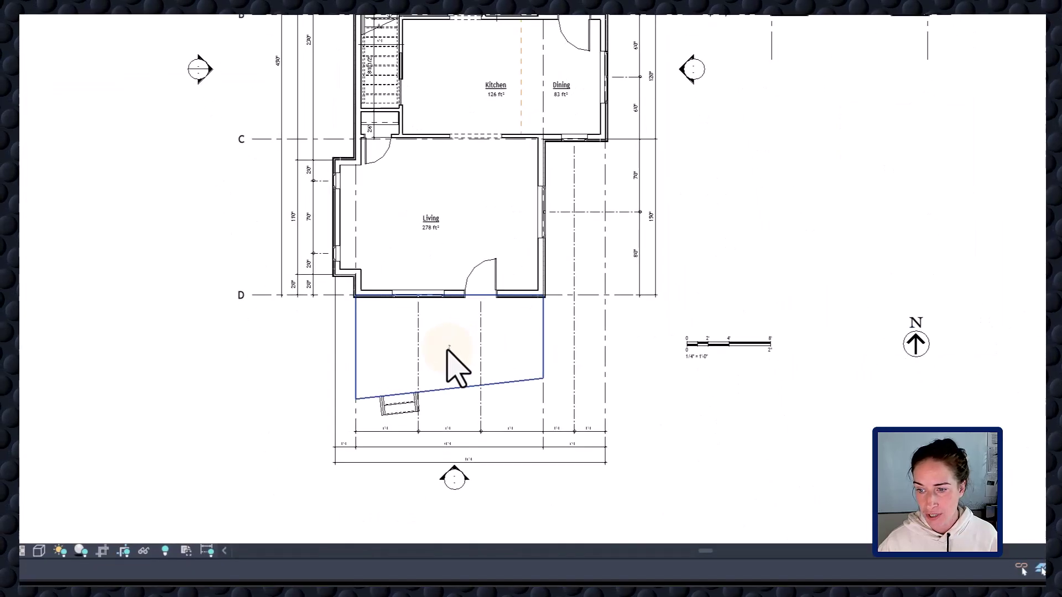
pyautogui.click(449, 349)
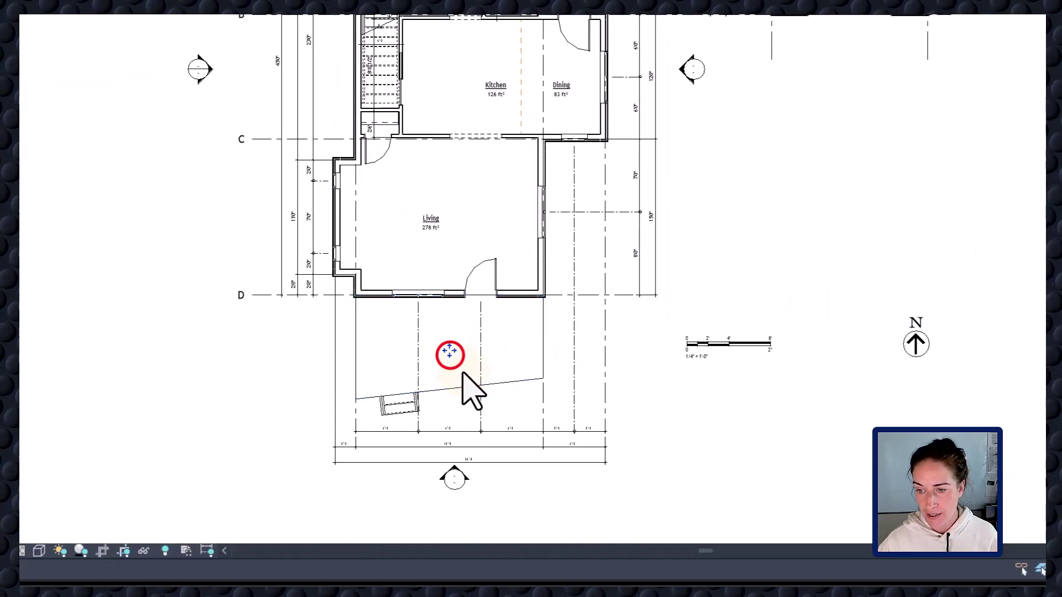
pyautogui.scroll(4, 465, 376)
pyautogui.press('Escape')
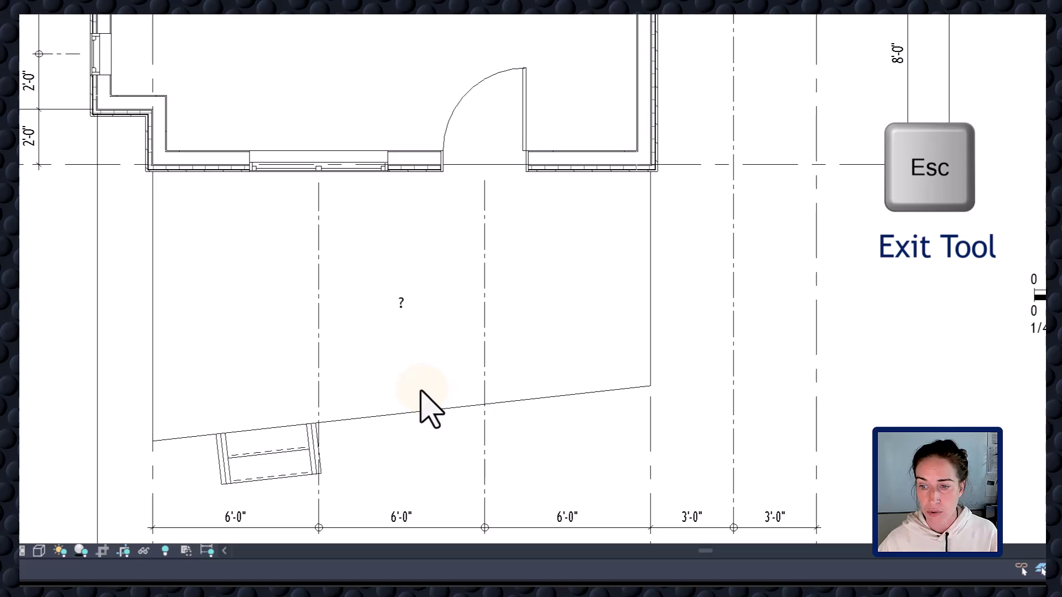
pyautogui.click(422, 391)
pyautogui.write('Front Porch')
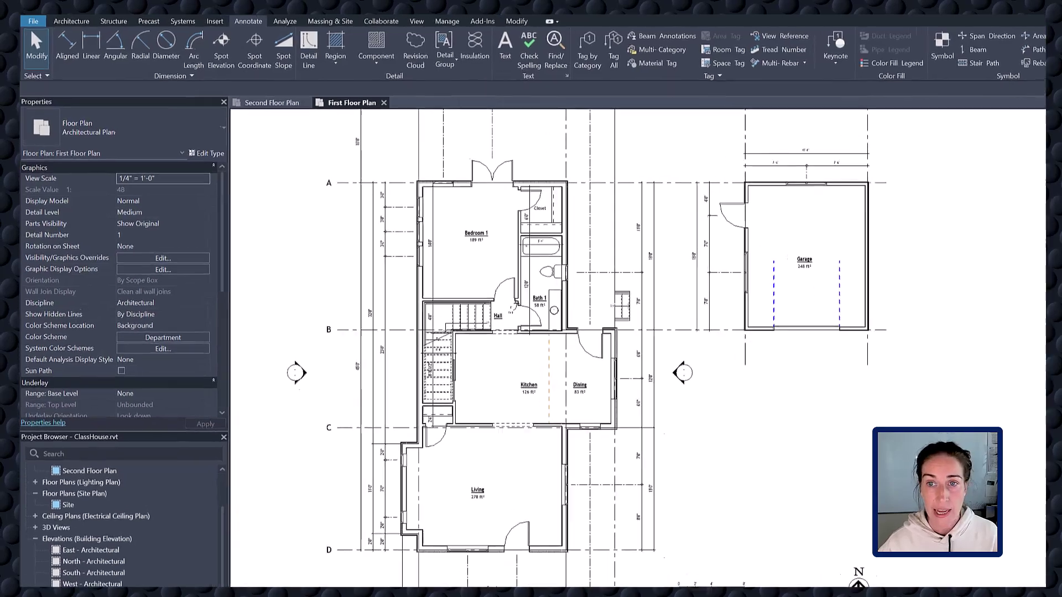
# Assign the keyboard shortcut MT to the Multi-Category Tag command.
pyautogui.press('k')
pyautogui.press('s')
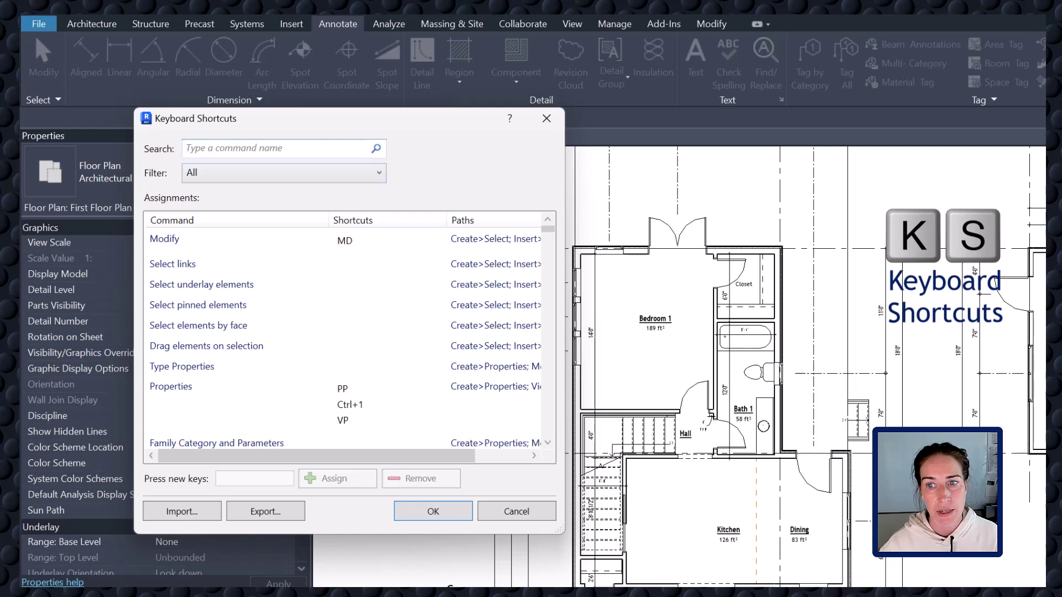
pyautogui.click(190, 149)
pyautogui.write('lu')
pyautogui.press('BackSpace')
pyautogui.press('BackSpace')
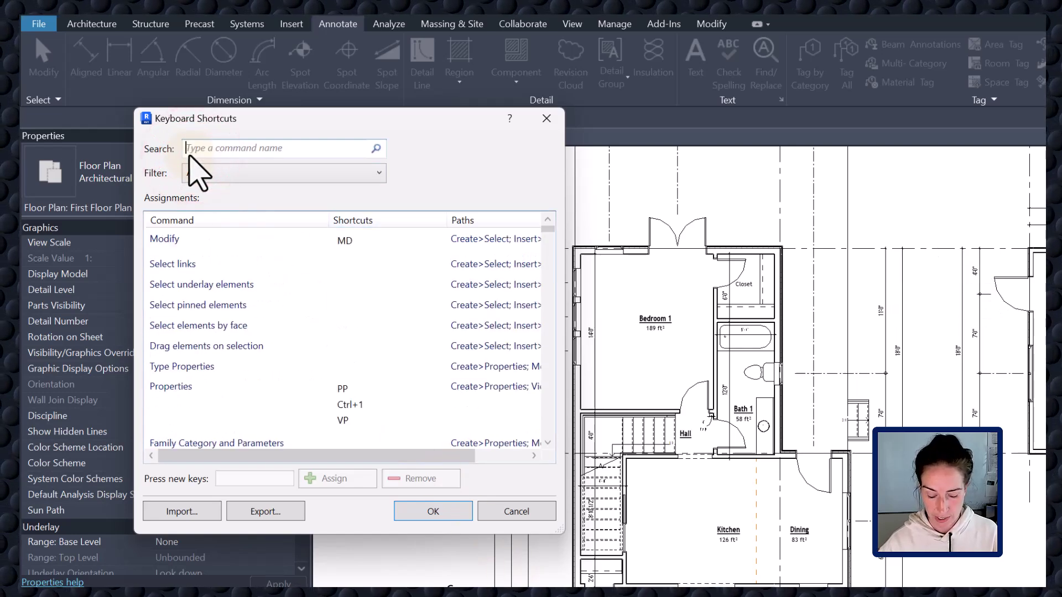
pyautogui.write('mult')
pyautogui.click(164, 305)
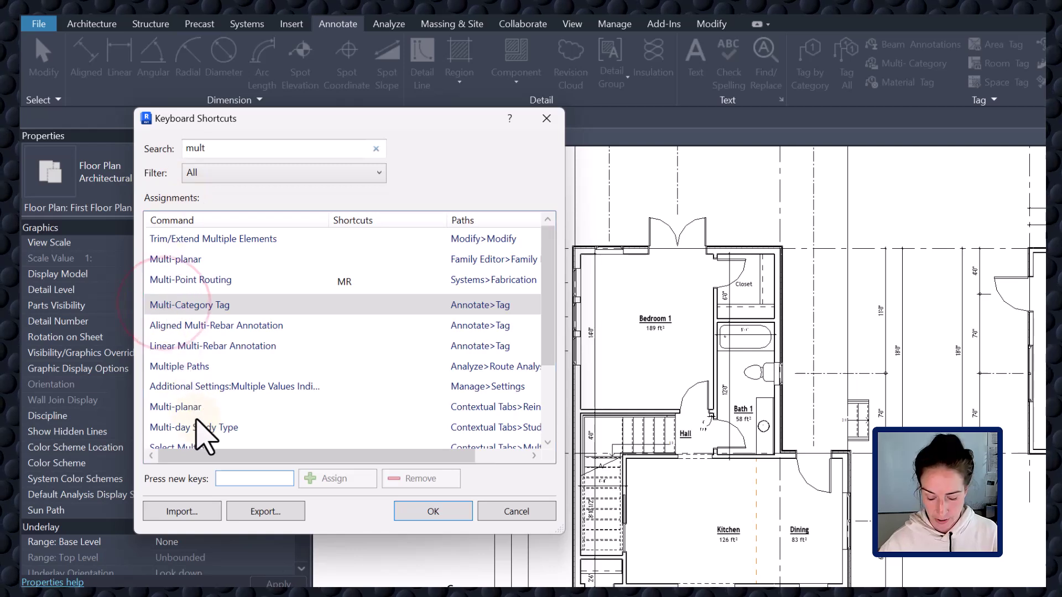
pyautogui.click(221, 478)
pyautogui.write('MT')
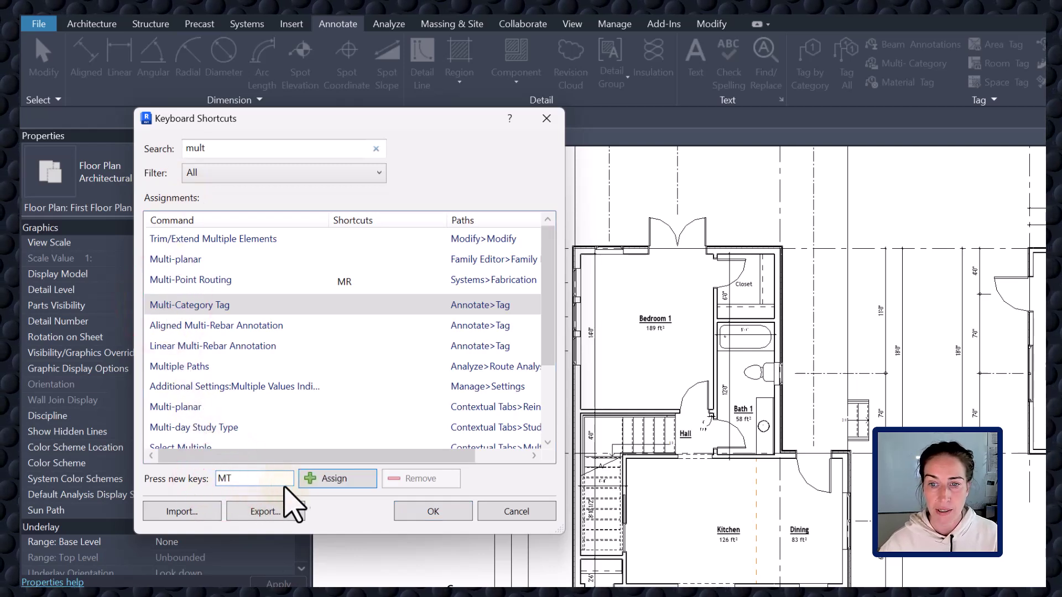
pyautogui.click(312, 478)
pyautogui.click(412, 510)
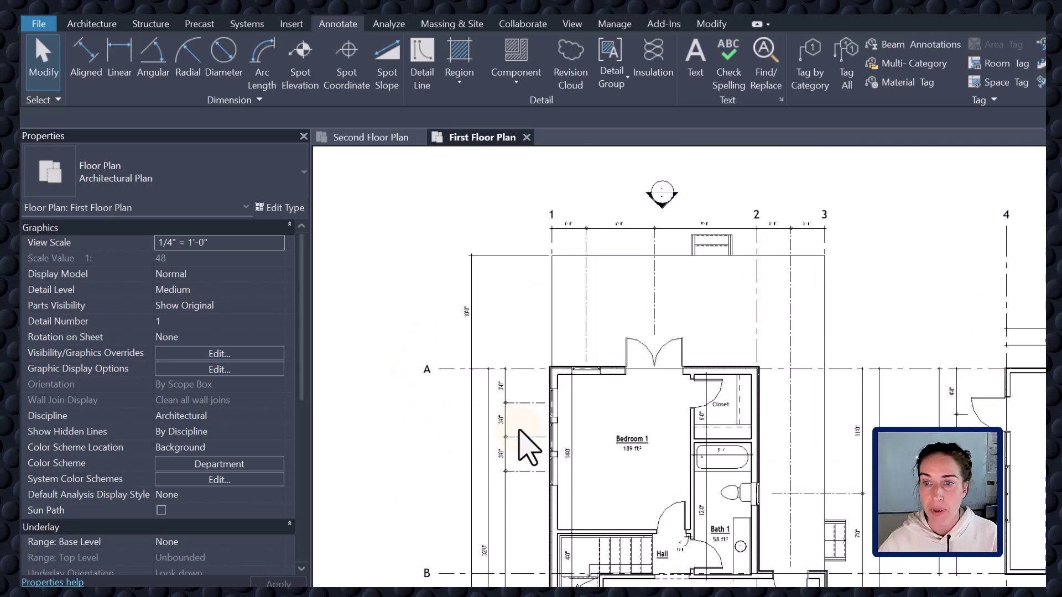
# Tag the rear deck floor outside Bedroom 1 as Lower Deck and move the tag onto the deck area.
pyautogui.press('m')
pyautogui.press('t')
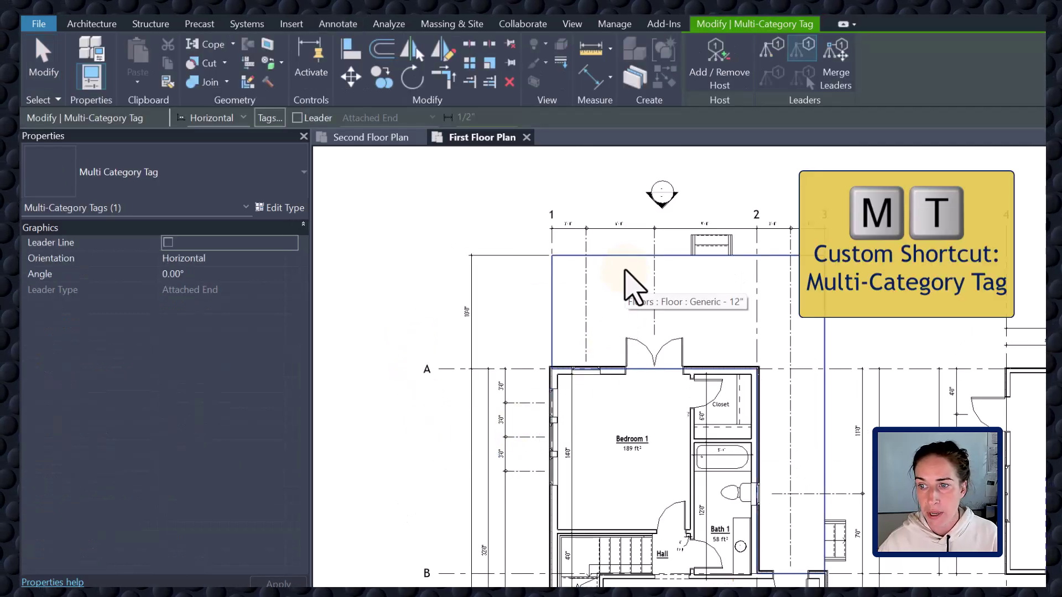
pyautogui.click(625, 271)
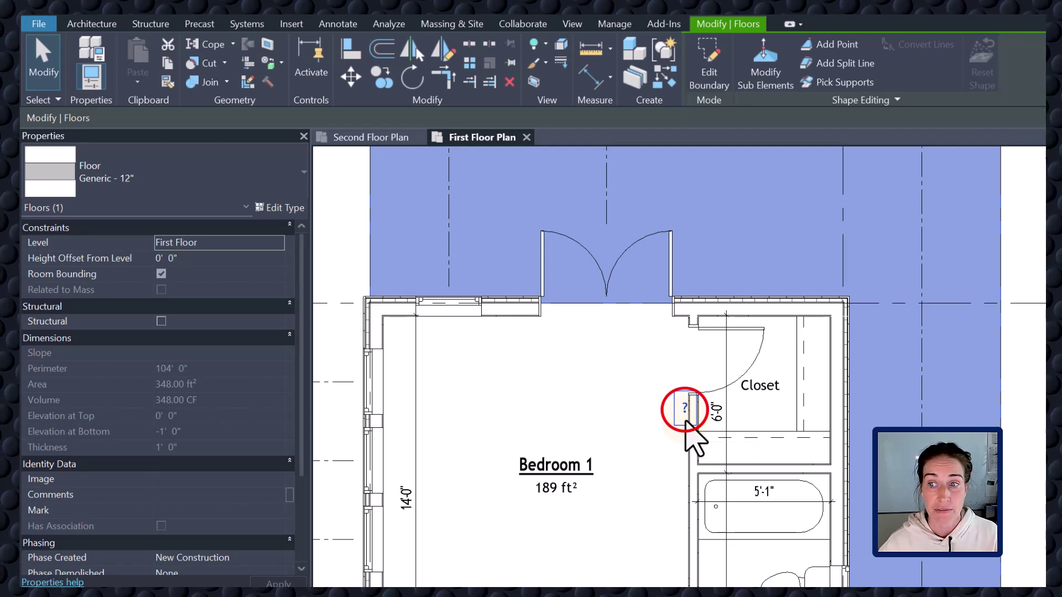
pyautogui.click(685, 421)
pyautogui.write('6')
pyautogui.click(1028, 232)
pyautogui.click(683, 416)
pyautogui.moveTo(684, 415); pyautogui.dragTo(712, 187)
pyautogui.moveTo(778, 257); pyautogui.dragTo(758, 450, button='middle')
pyautogui.click(712, 369)
# Place a multi-category tag on the deck floor outside Bedroom 2 in the Second Floor Plan.
pyautogui.click(367, 139)
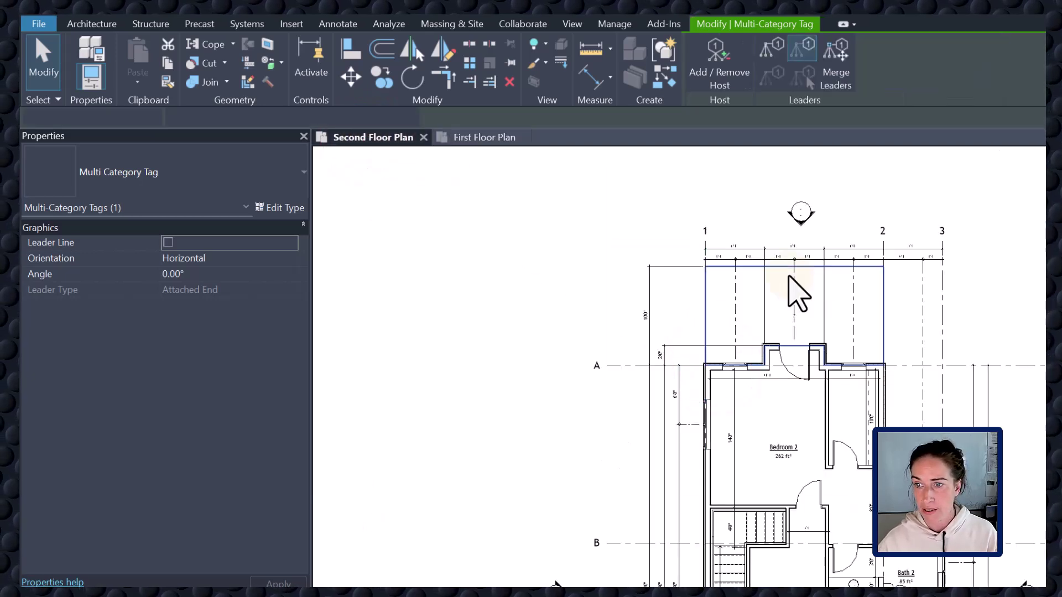
pyautogui.click(789, 275)
pyautogui.click(780, 298)
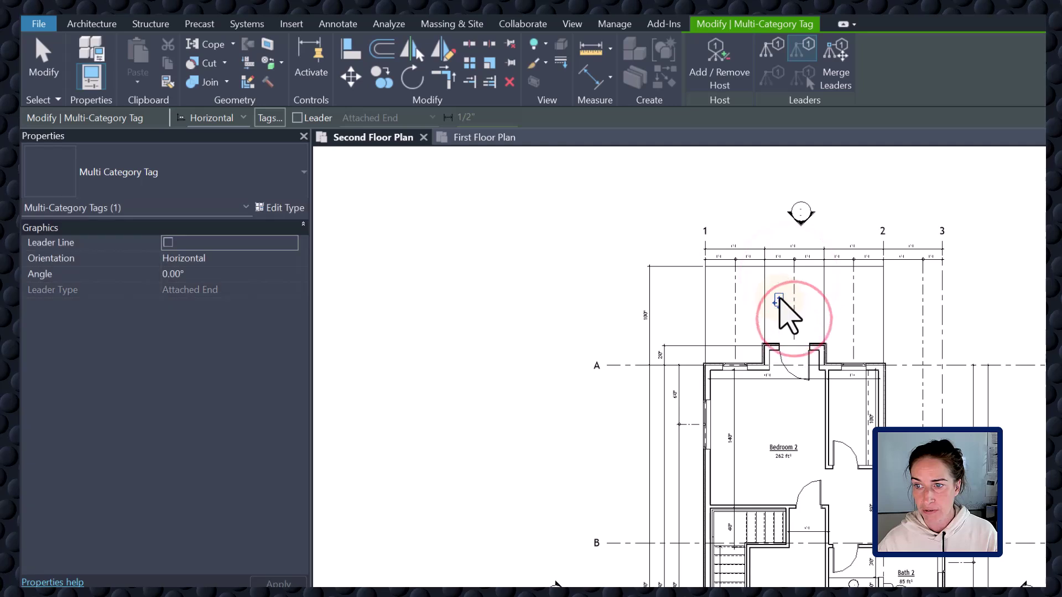
# Return to the First Floor Plan and delete the blank multi-category tag in the Kitchen.
pyautogui.hotkey('ctrl', 'Tab')
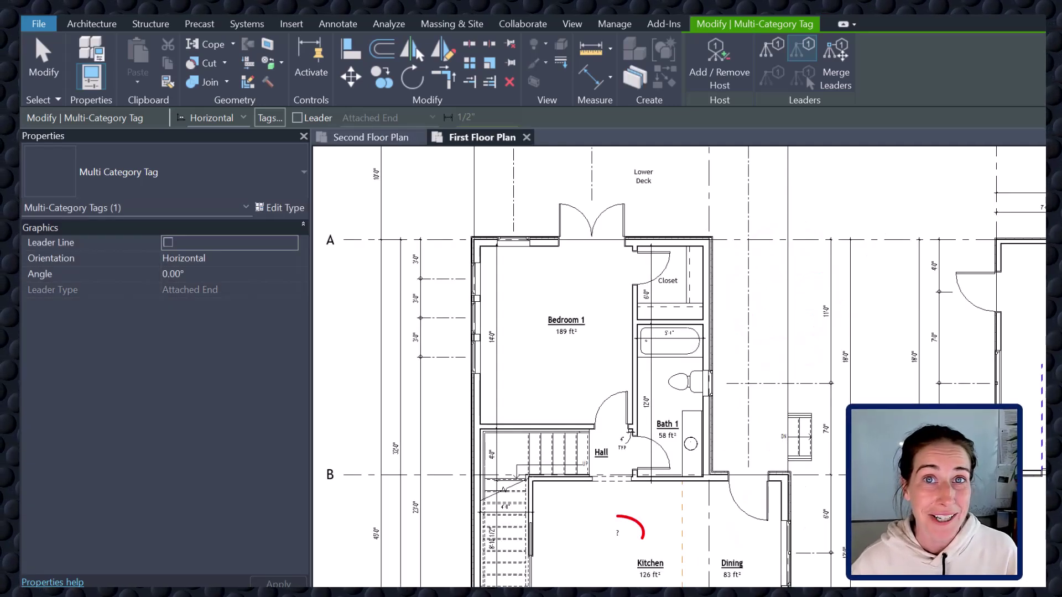
pyautogui.press('Escape')
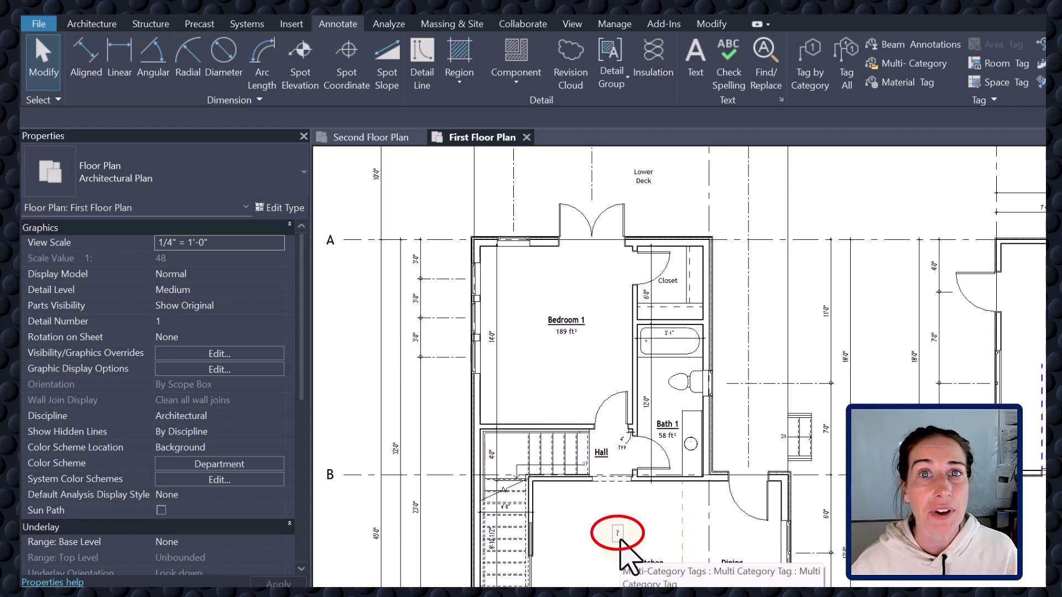
pyautogui.click(617, 534)
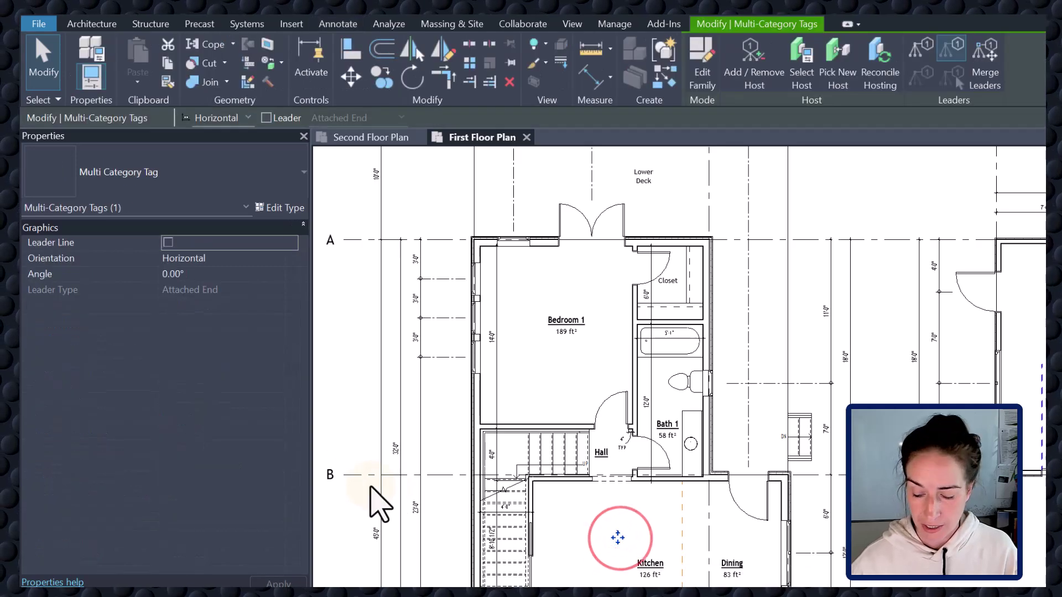
pyautogui.press('Delete')
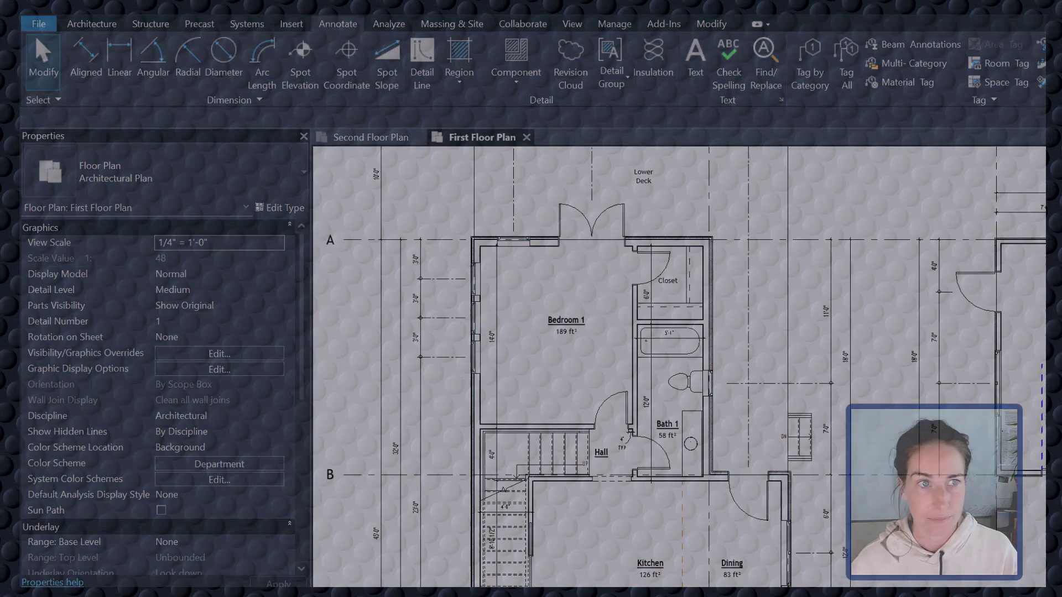